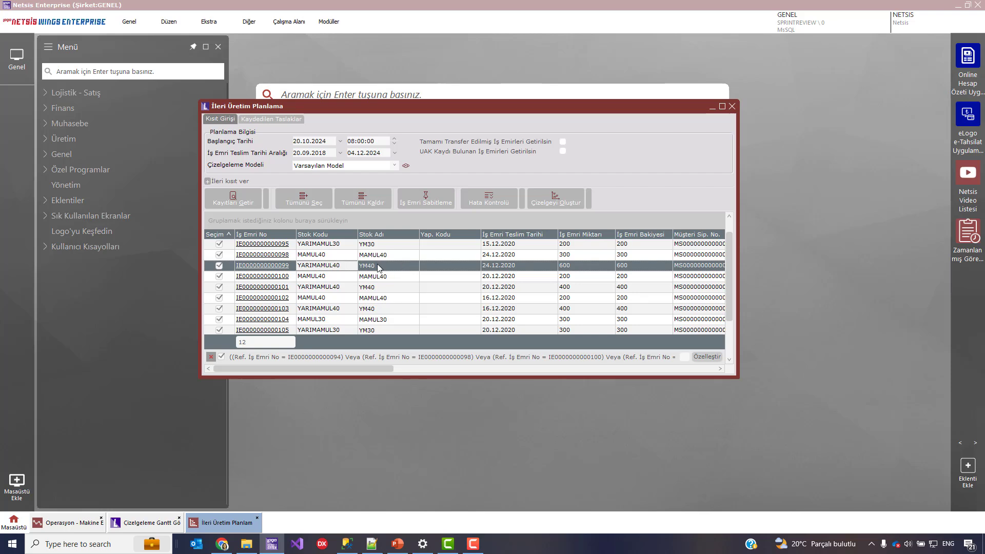
Step: Examine the work orders in the İleri Üretim Planlama list, including their stock codes, quantities, customers and delivery dates
{"action": "mouse_move", "coordinate": [374, 367]}
{"action": "left_mouse_down"}
{"action": "mouse_move", "coordinate": [481, 368]}
{"action": "mouse_move", "coordinate": [372, 370]}
{"action": "left_mouse_up"}
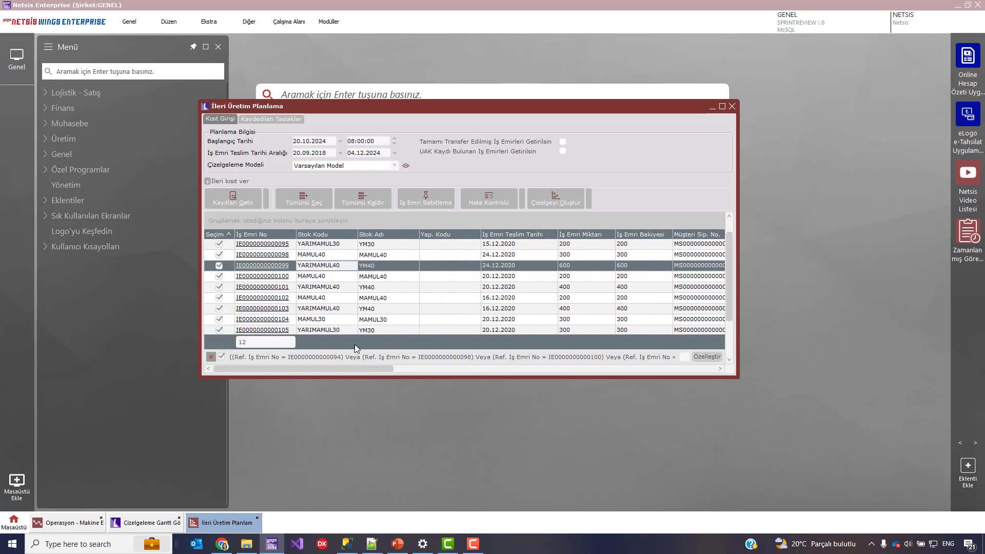
{"action": "left_click", "coordinate": [341, 276]}
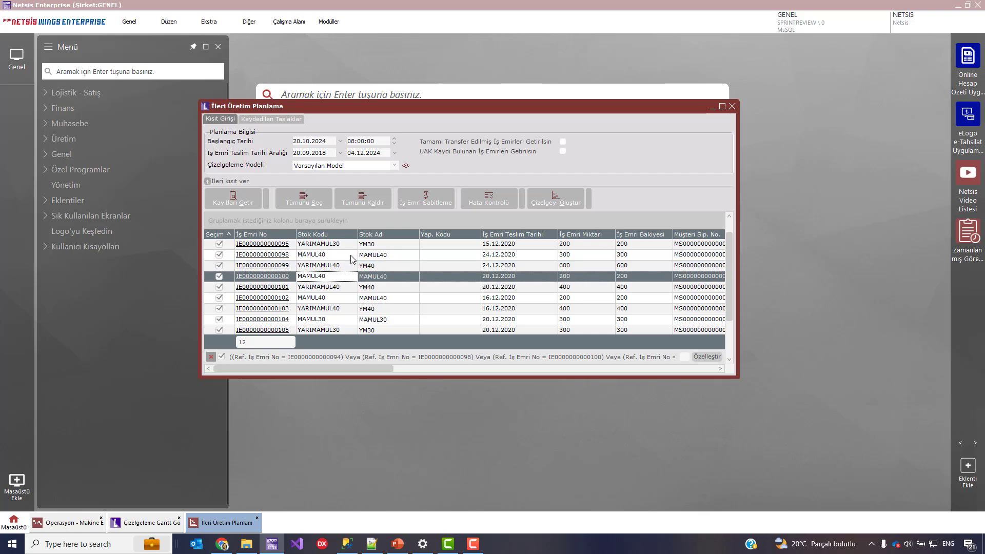
{"action": "left_click", "coordinate": [334, 254]}
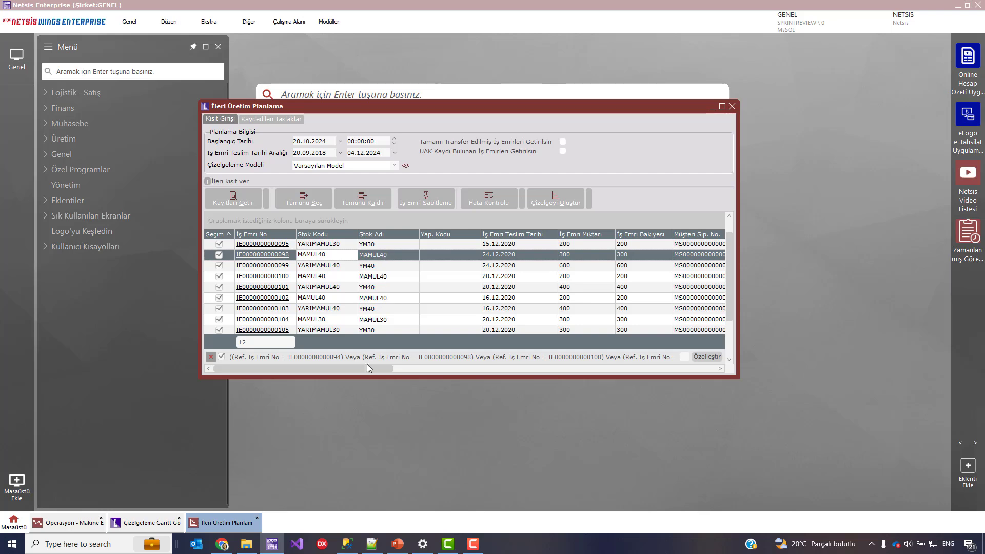
{"action": "left_click_drag", "start_coordinate": [367, 368], "coordinate": [478, 371]}
{"action": "left_click", "coordinate": [493, 267]}
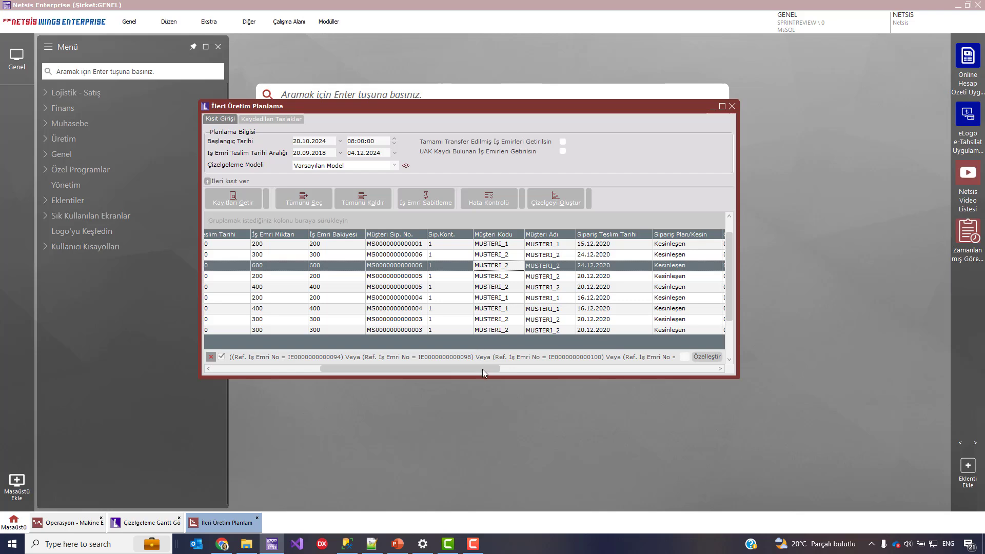
{"action": "left_click_drag", "start_coordinate": [482, 368], "coordinate": [374, 368]}
{"action": "left_click", "coordinate": [415, 234]}
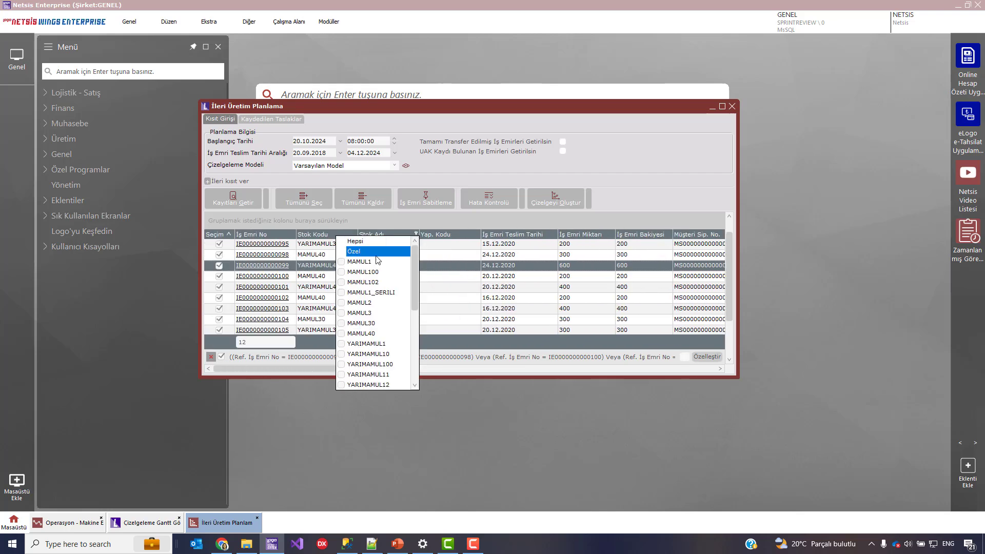
{"action": "left_click", "coordinate": [441, 276]}
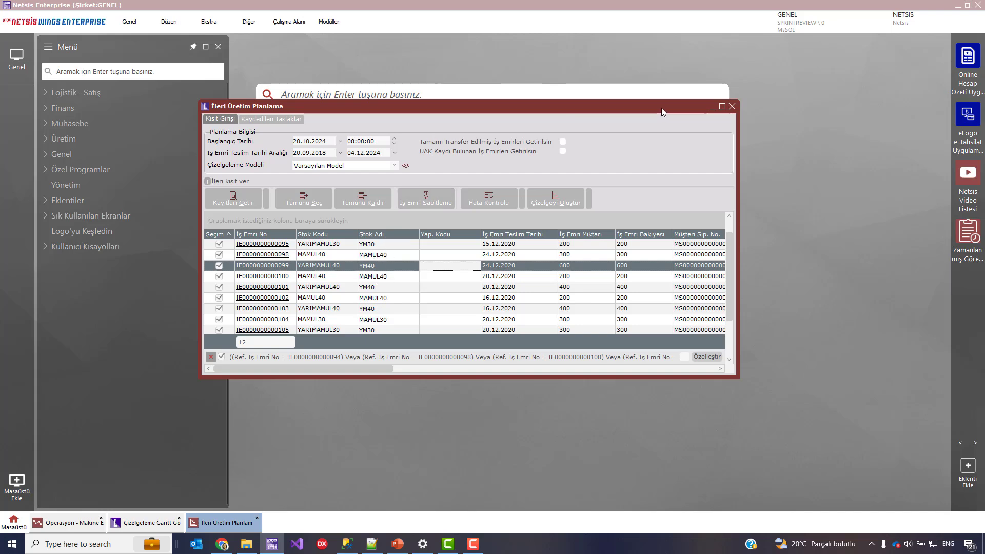
Step: Switch to the Operasyon - Makine Eşleştirme window and review the machine group matching for operation OP_BOYAMA
{"action": "left_click", "coordinate": [712, 106]}
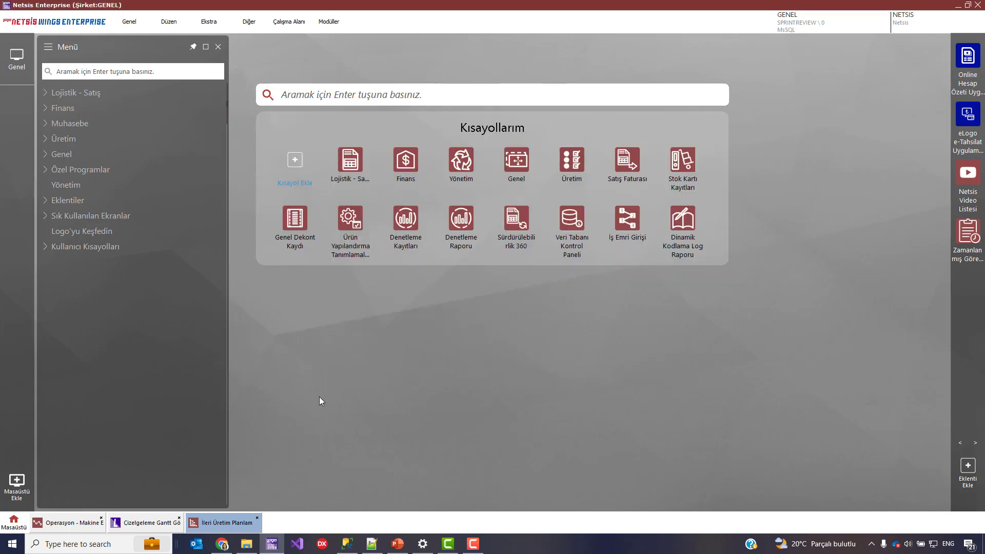
{"action": "left_click", "coordinate": [72, 523]}
{"action": "left_click_drag", "start_coordinate": [324, 275], "coordinate": [329, 278]}
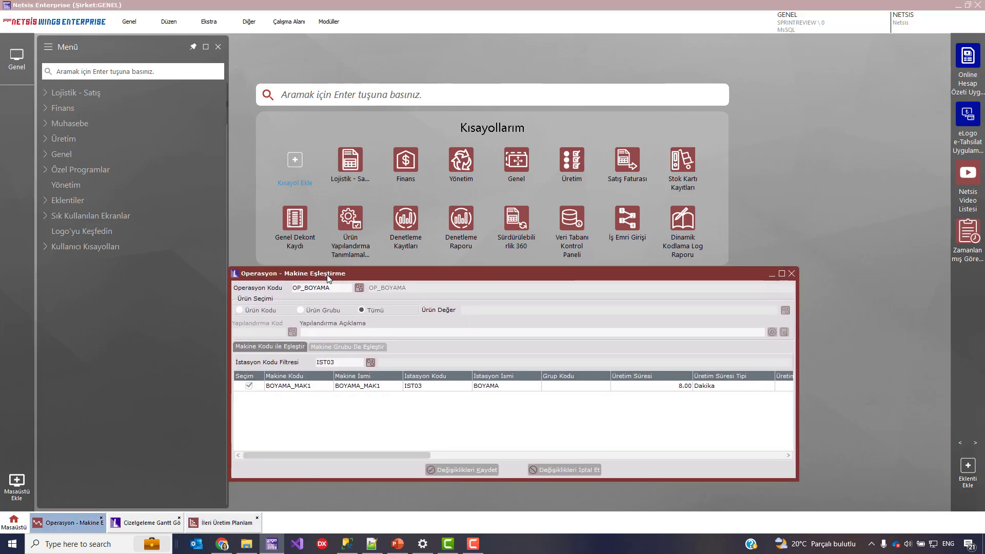
{"action": "left_click", "coordinate": [332, 347]}
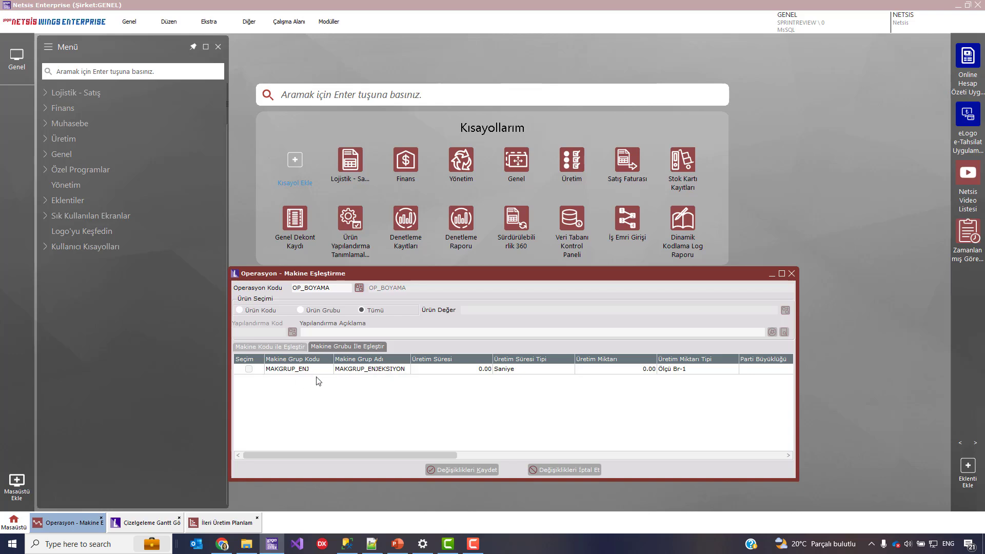
{"action": "left_click", "coordinate": [406, 360]}
{"action": "left_click", "coordinate": [349, 369]}
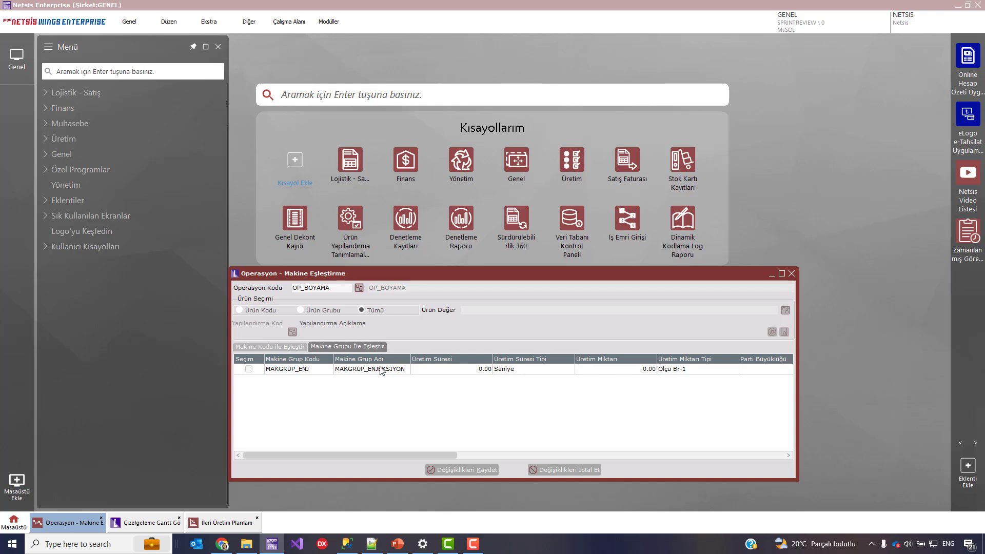
Step: Bring up the Çizelgeleme Gantt Gösterimi window and open its Serbest Rapor
{"action": "key", "text": "ctrl+Tab"}
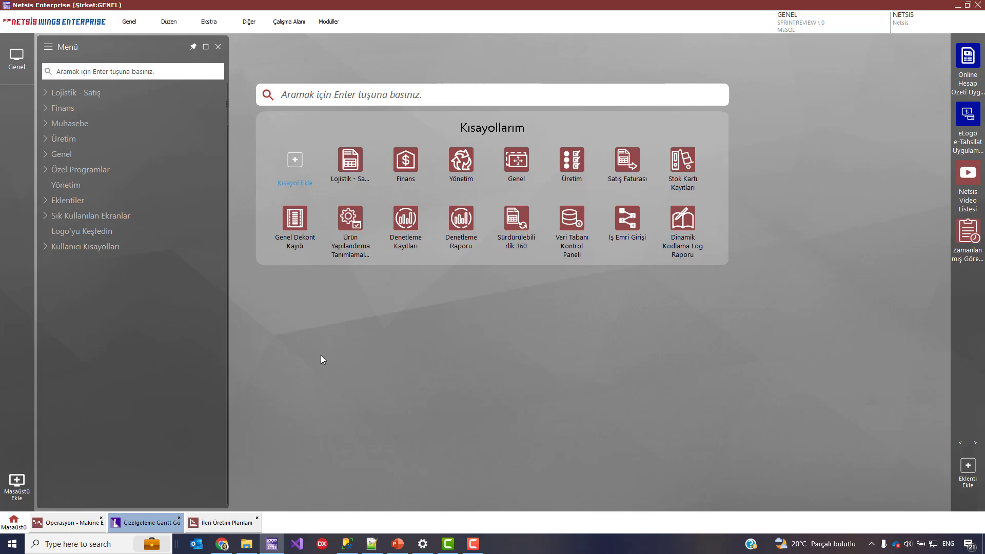
{"action": "left_click", "coordinate": [150, 524]}
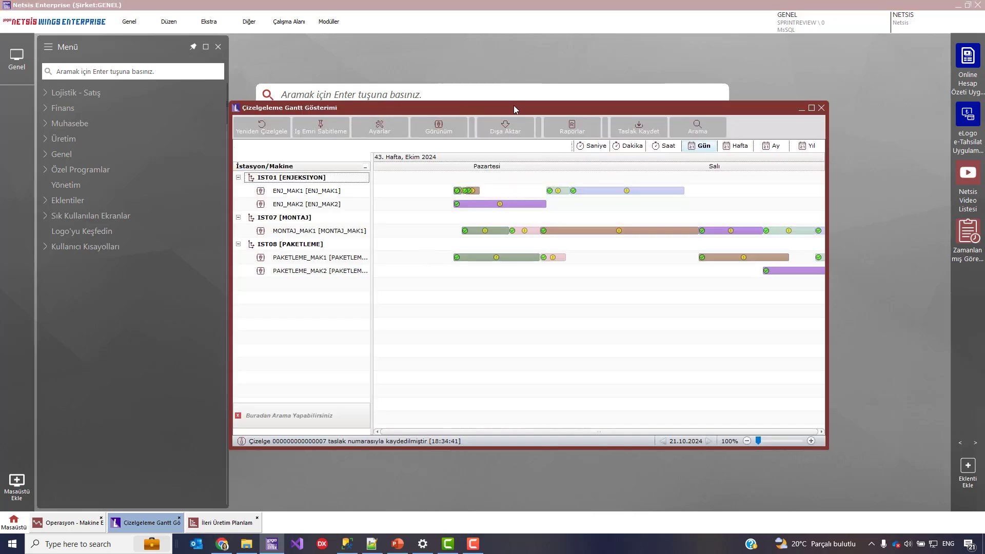
{"action": "left_click", "coordinate": [605, 127]}
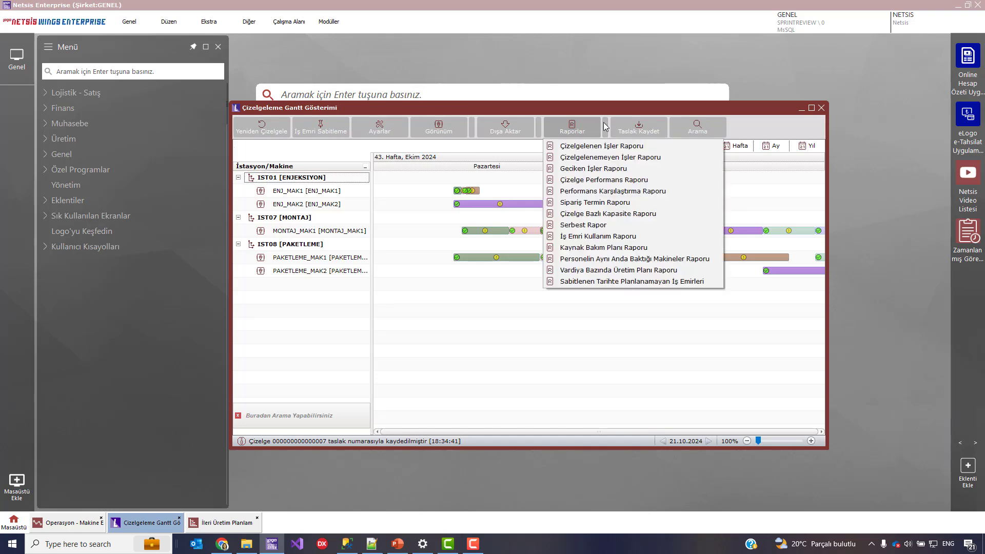
{"action": "left_click", "coordinate": [587, 226]}
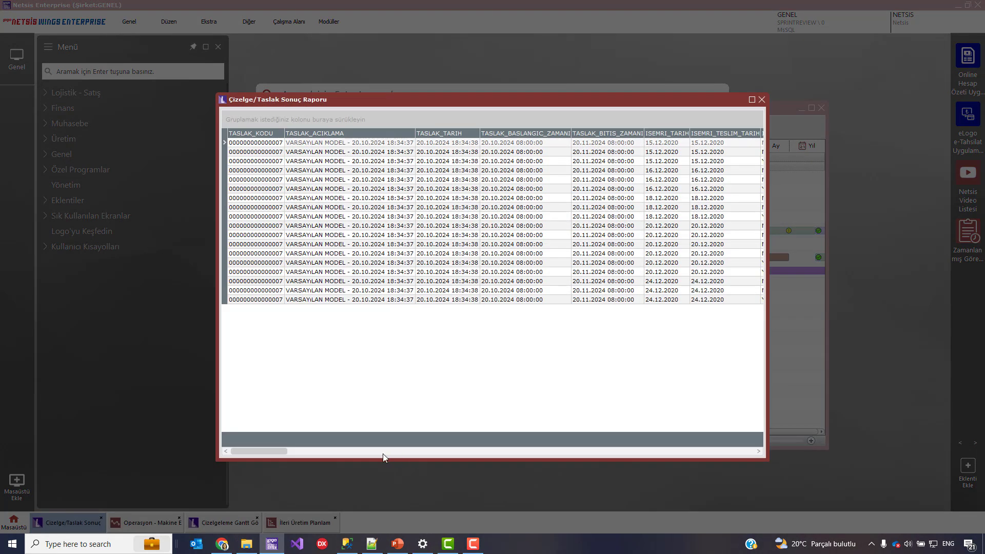
Step: Filter the report's ISEMRI_NO column to the MAMUL40 work order due 24.12.2020
{"action": "left_click_drag", "start_coordinate": [281, 451], "coordinate": [343, 457]}
{"action": "left_click", "coordinate": [647, 134]}
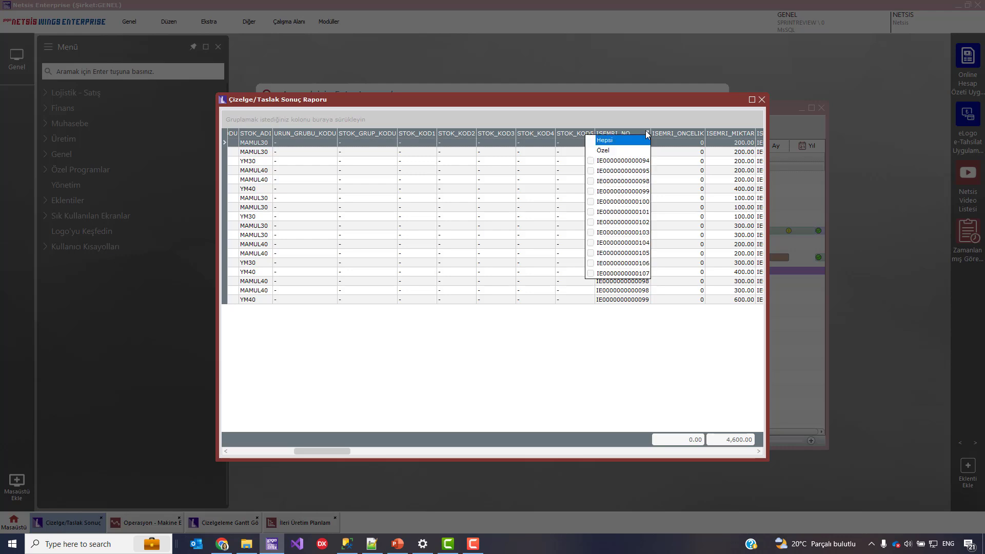
{"action": "left_click", "coordinate": [591, 182]}
Step: Examine the filtered work order's product, customer order and operation columns, through to the planned dates and total durations
{"action": "mouse_move", "coordinate": [345, 456]}
{"action": "left_mouse_down"}
{"action": "mouse_move", "coordinate": [263, 457]}
{"action": "mouse_move", "coordinate": [334, 452]}
{"action": "left_mouse_up"}
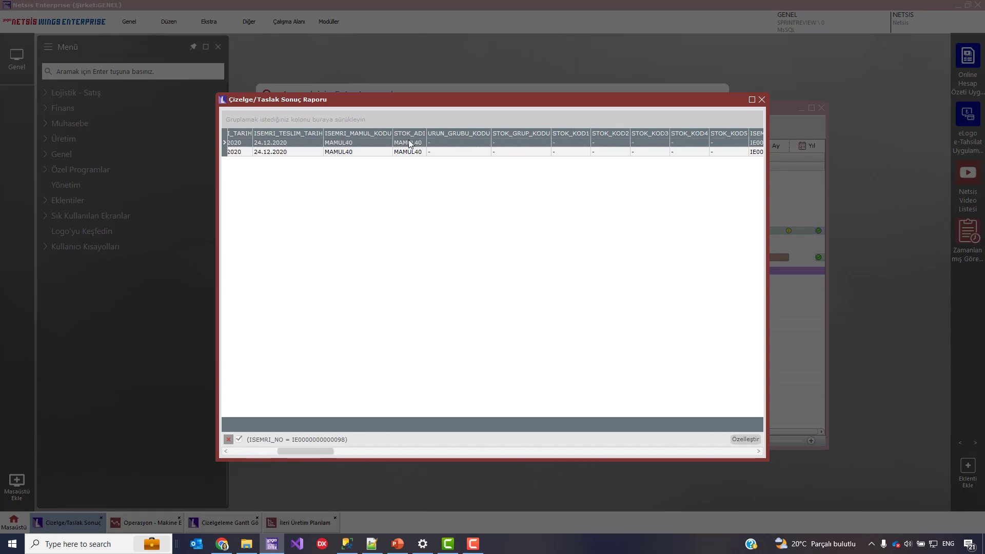
{"action": "left_click_drag", "start_coordinate": [328, 452], "coordinate": [409, 451]}
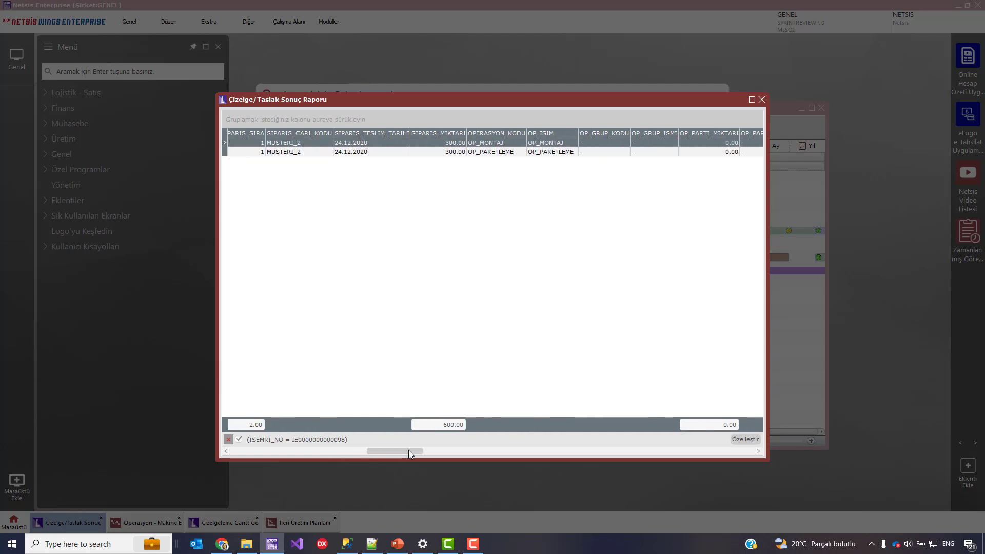
{"action": "left_click", "coordinate": [549, 144]}
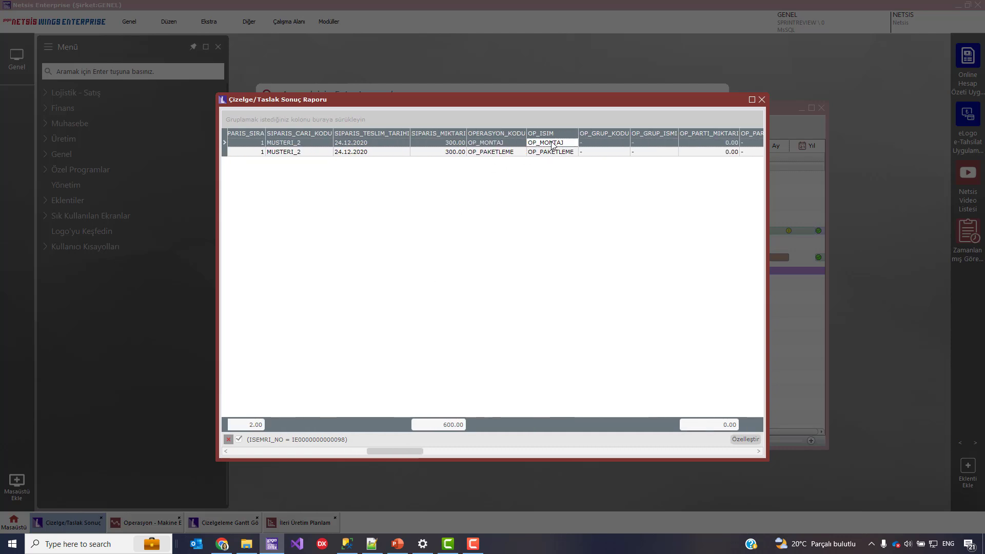
{"action": "left_click", "coordinate": [546, 152]}
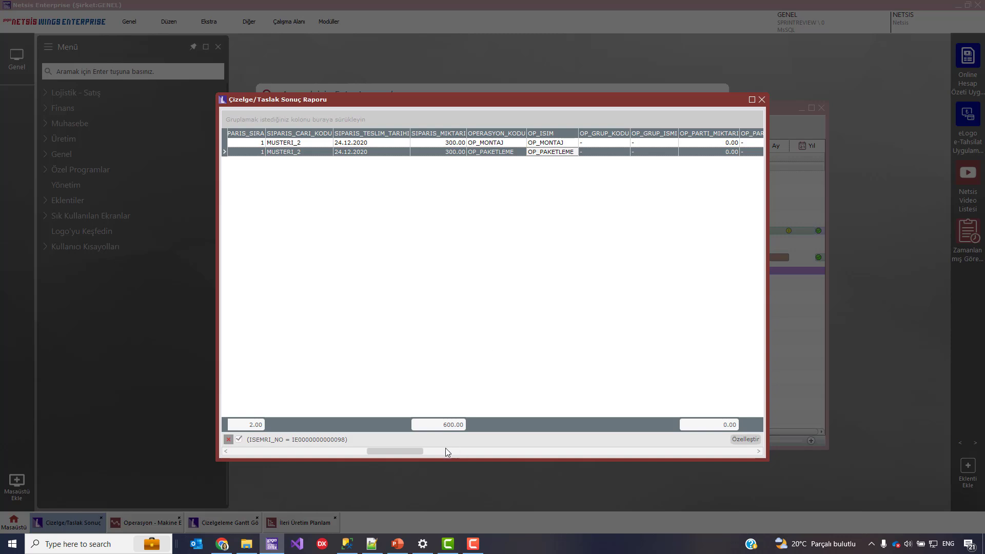
{"action": "left_click_drag", "start_coordinate": [414, 451], "coordinate": [427, 452]}
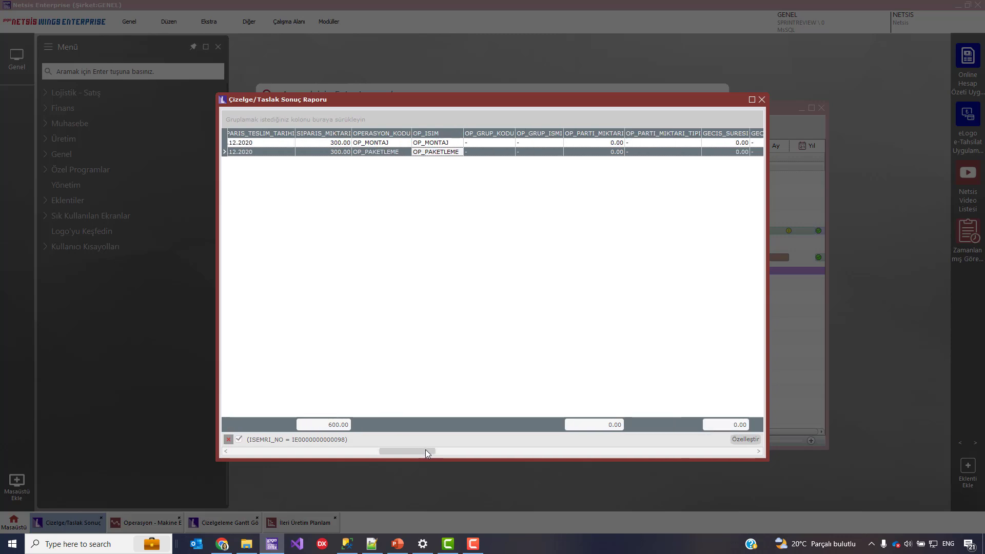
{"action": "left_click_drag", "start_coordinate": [426, 450], "coordinate": [549, 461]}
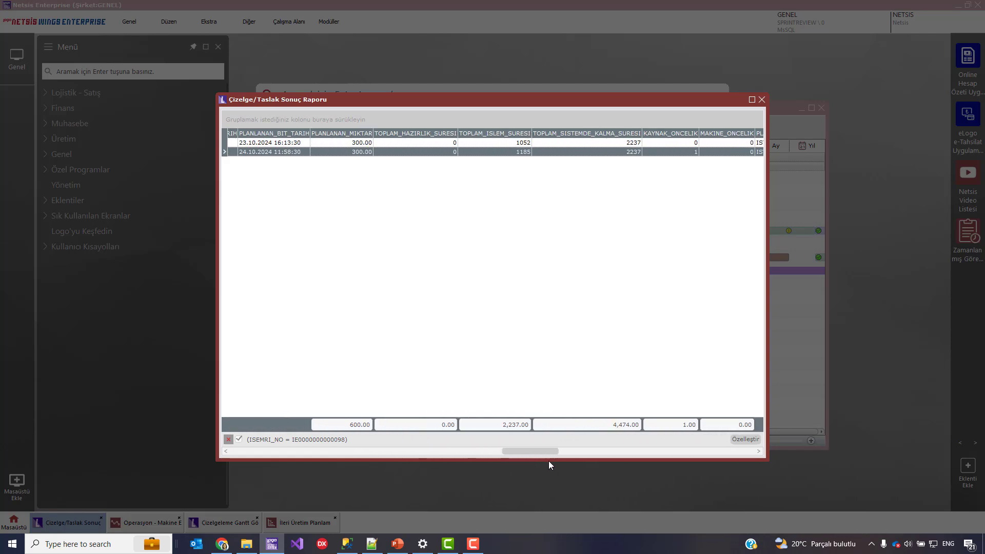
Step: Compare TOPLAM_ISLEM_SURESI with TOPLAM_SISTEMDE_KALMA_SURESI for the work order's two operations, and close the report
{"action": "left_click", "coordinate": [616, 143]}
{"action": "left_click", "coordinate": [617, 152]}
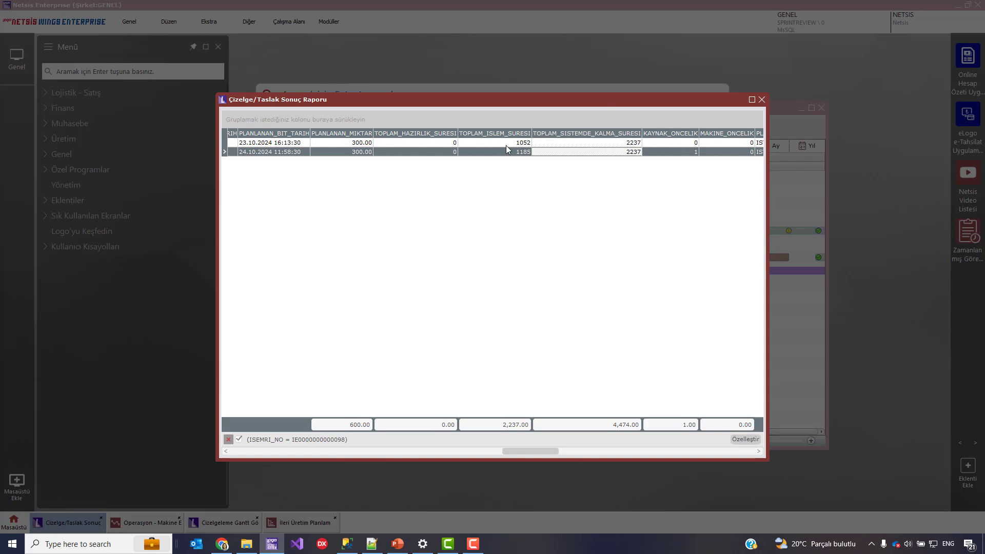
{"action": "left_click", "coordinate": [486, 143]}
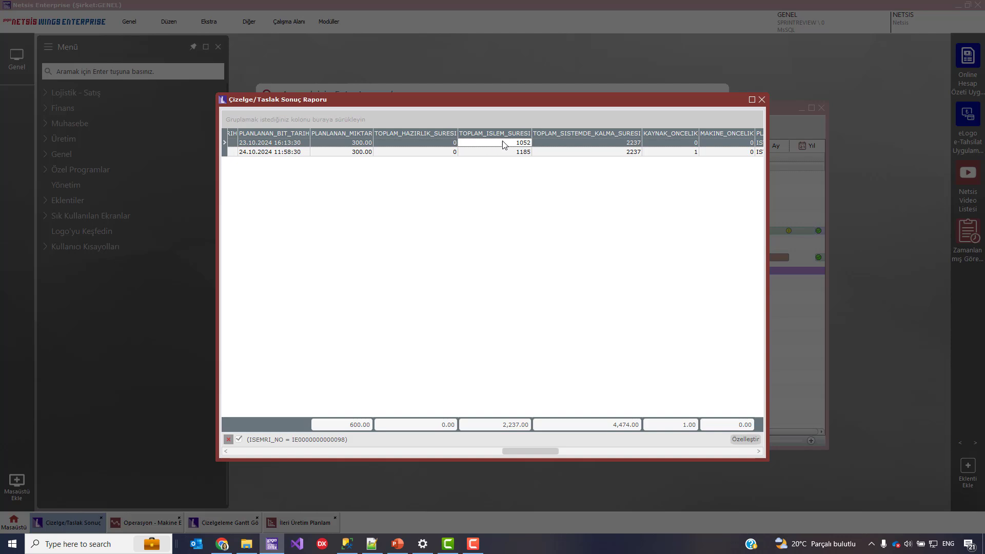
{"action": "left_click", "coordinate": [572, 144]}
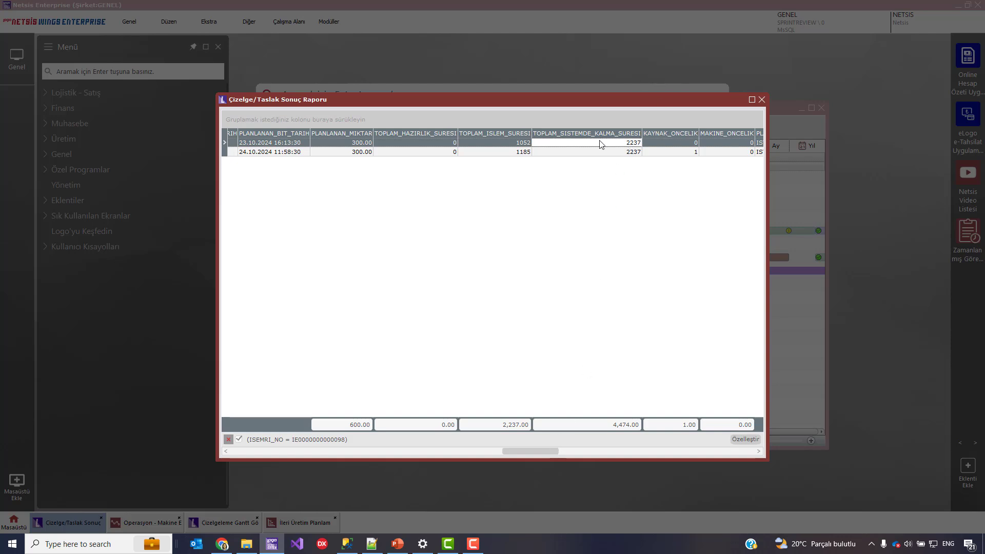
{"action": "left_click_drag", "start_coordinate": [533, 451], "coordinate": [531, 451]}
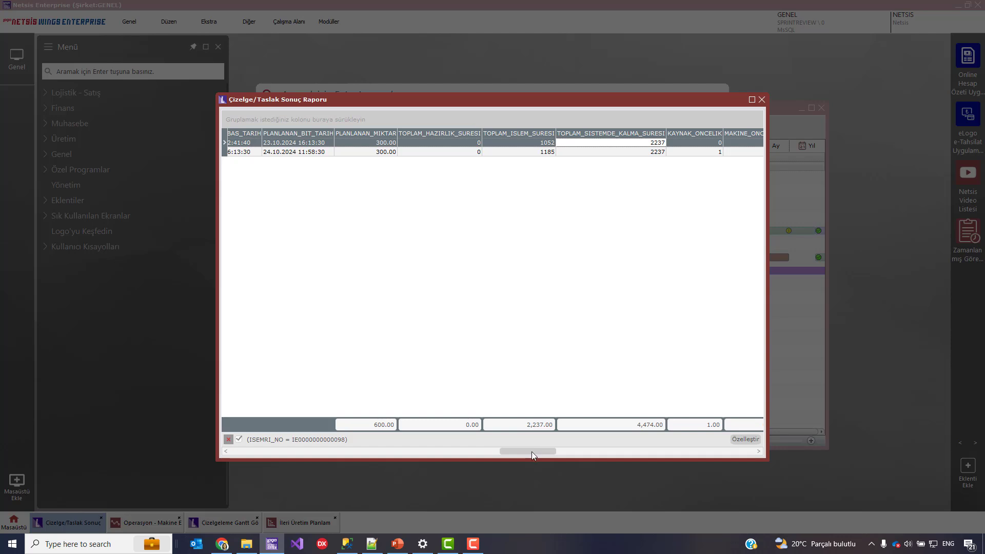
{"action": "left_click_drag", "start_coordinate": [531, 451], "coordinate": [532, 454]}
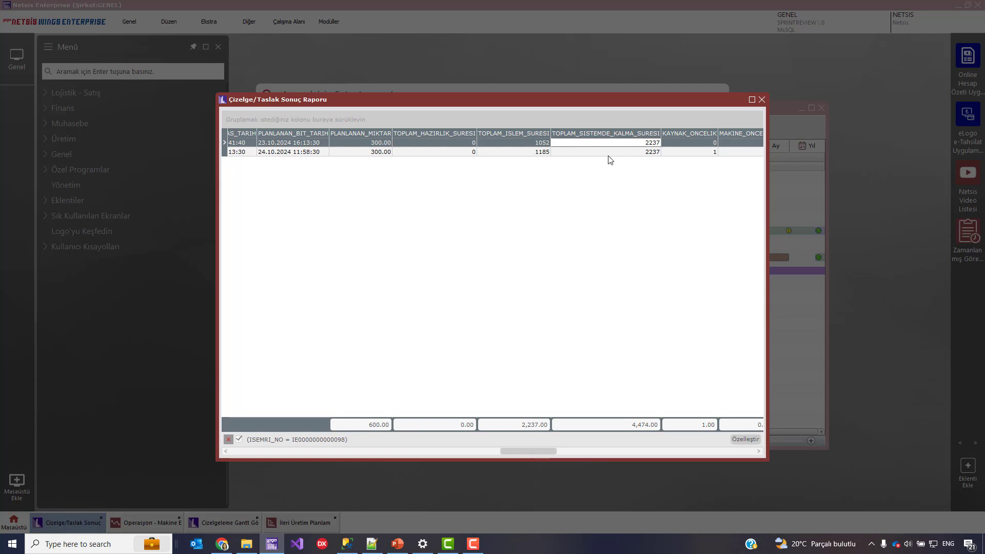
{"action": "left_click", "coordinate": [761, 100]}
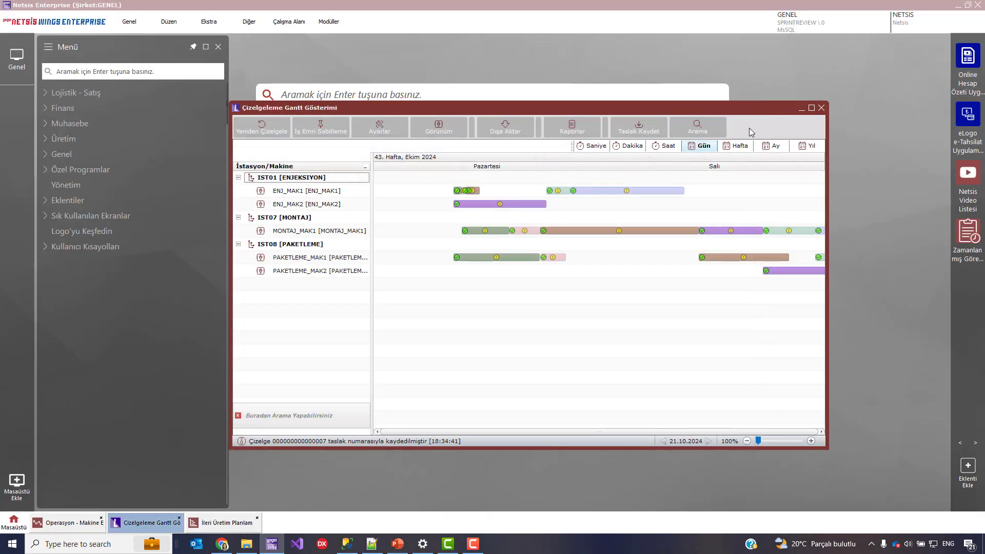